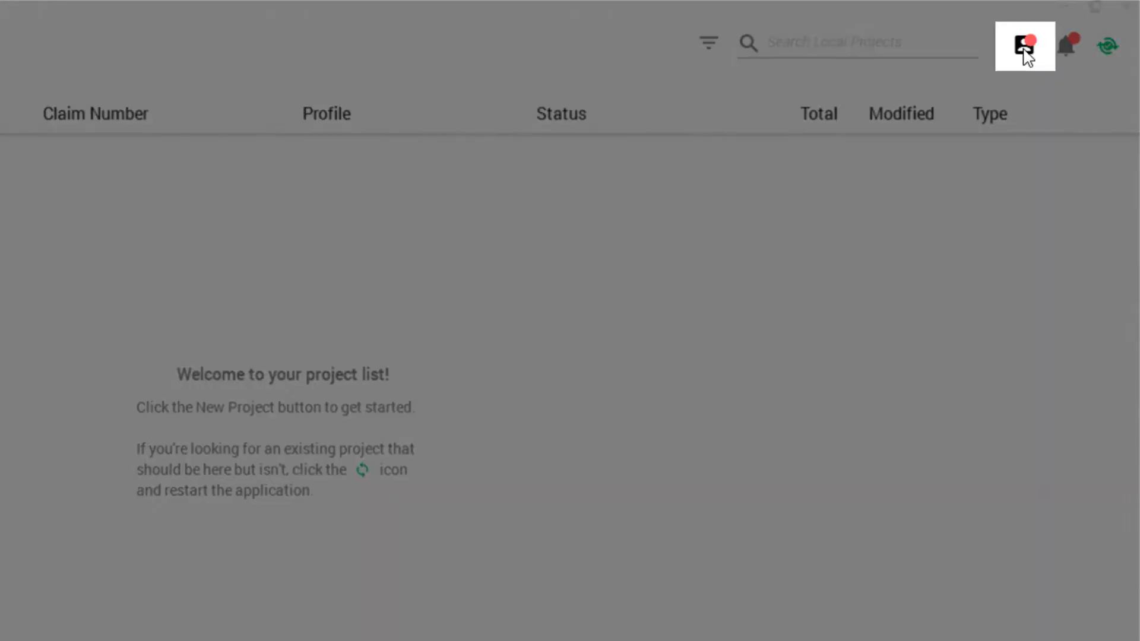
Open the account profile dropdown to see that no XactNet address is registered.
{"action": "left_click", "coordinate": [1023, 47]}
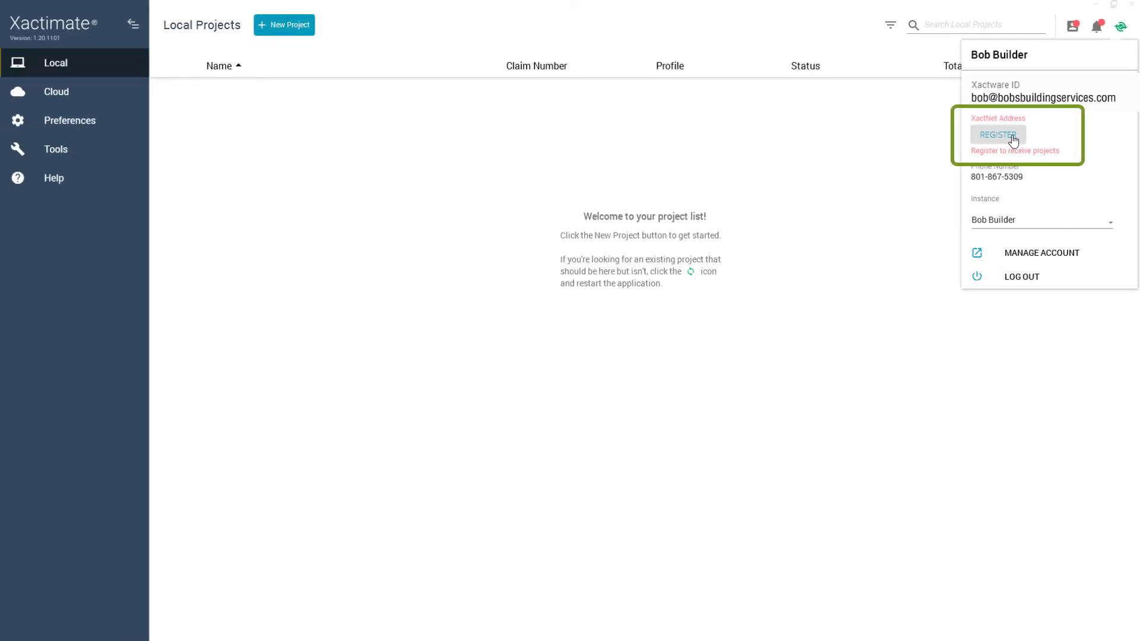
Start a new XactNet address registration and accept the license agreement.
{"action": "left_click", "coordinate": [1012, 136]}
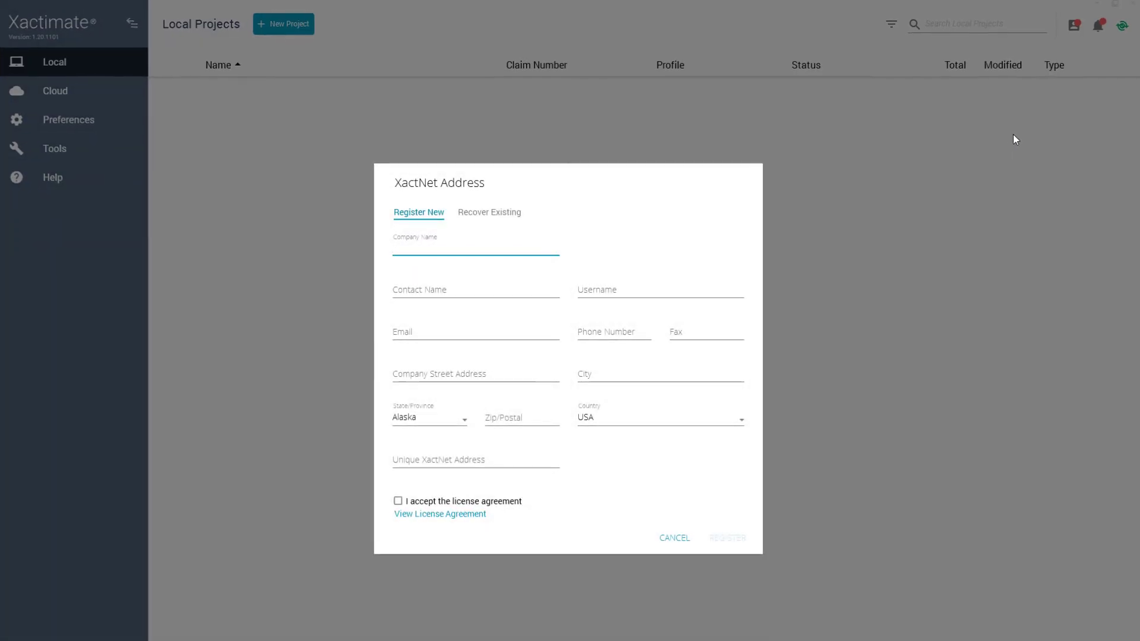
{"action": "type", "text": "B"}
{"action": "type", "text": "ob"}
{"action": "type", "text": "'s"}
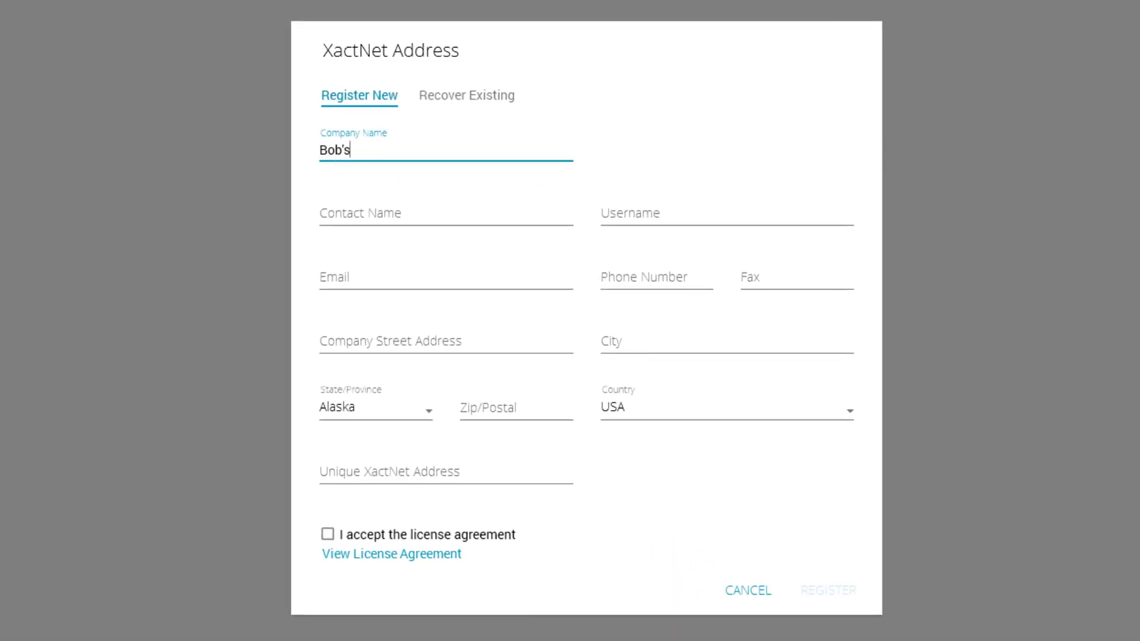
{"action": "type", "text": "Buildi"}
{"action": "type", "text": "ng "}
{"action": "type", "text": "BO"}
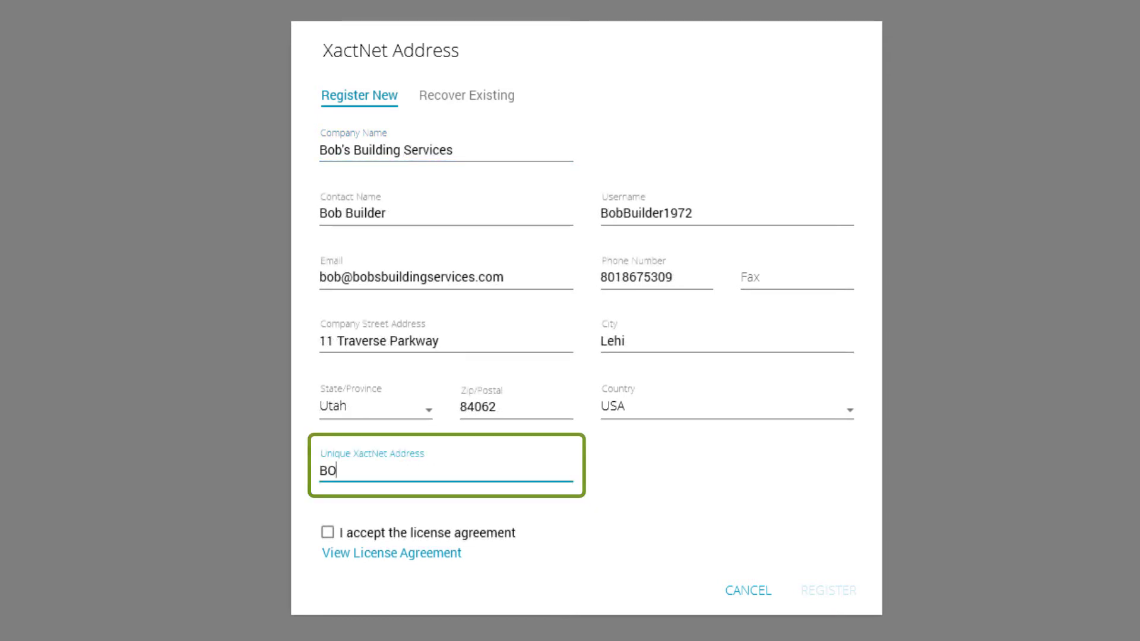
{"action": "type", "text": "BBUILD"}
{"action": "type", "text": "ERLE"}
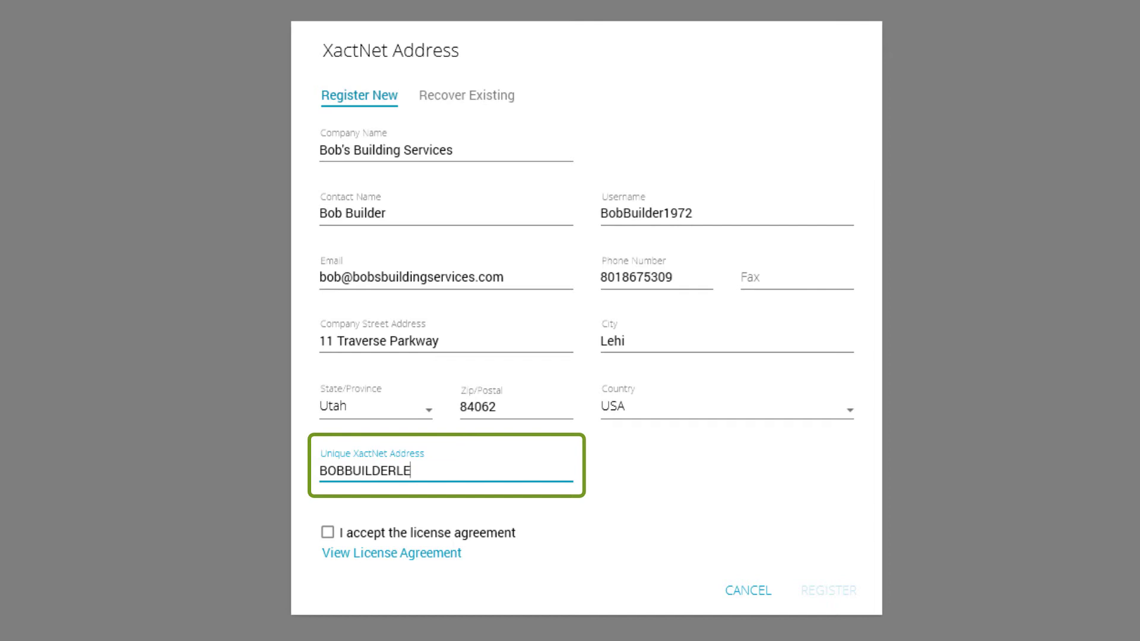
{"action": "type", "text": "HI"}
{"action": "left_click", "coordinate": [328, 533]}
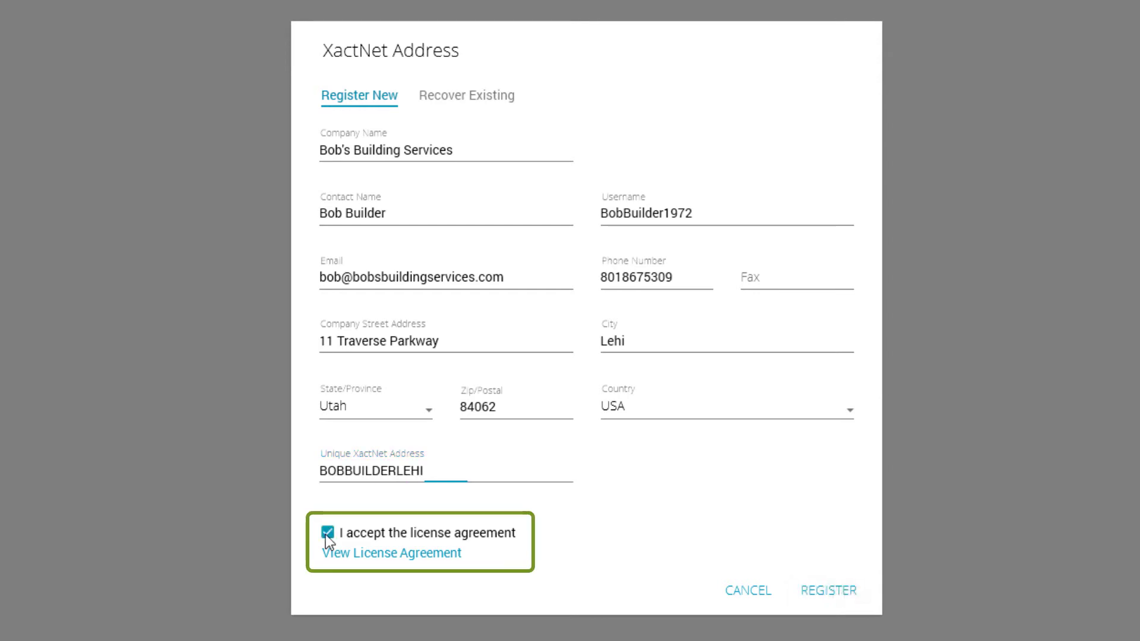
Submit the XactNet registration and sync the account with the server.
{"action": "left_click", "coordinate": [836, 593]}
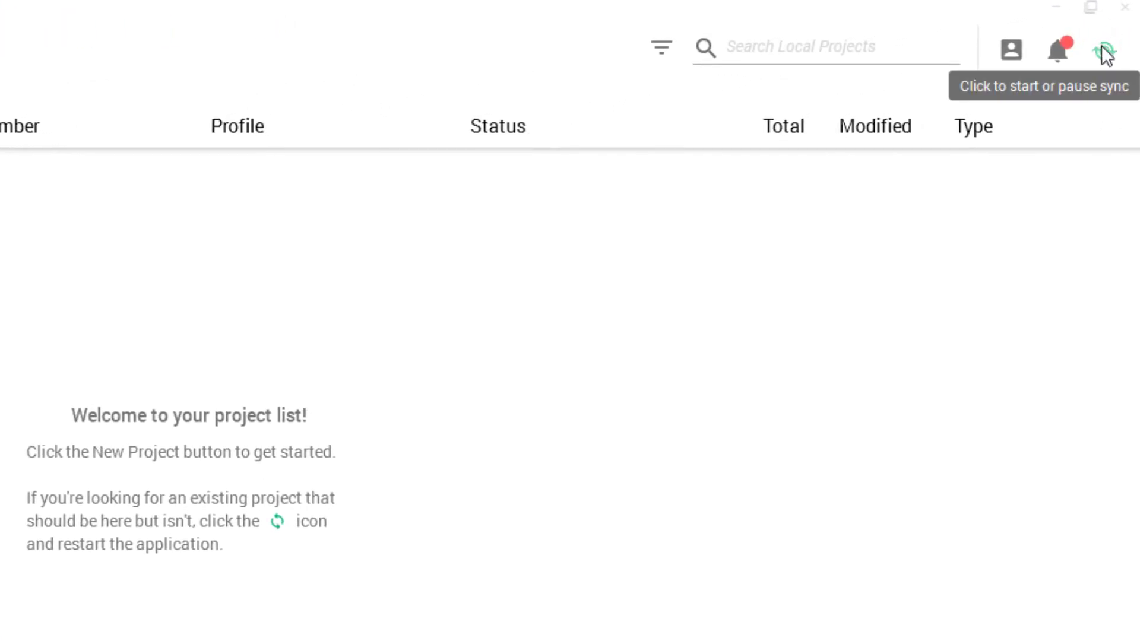
{"action": "left_click", "coordinate": [1105, 53]}
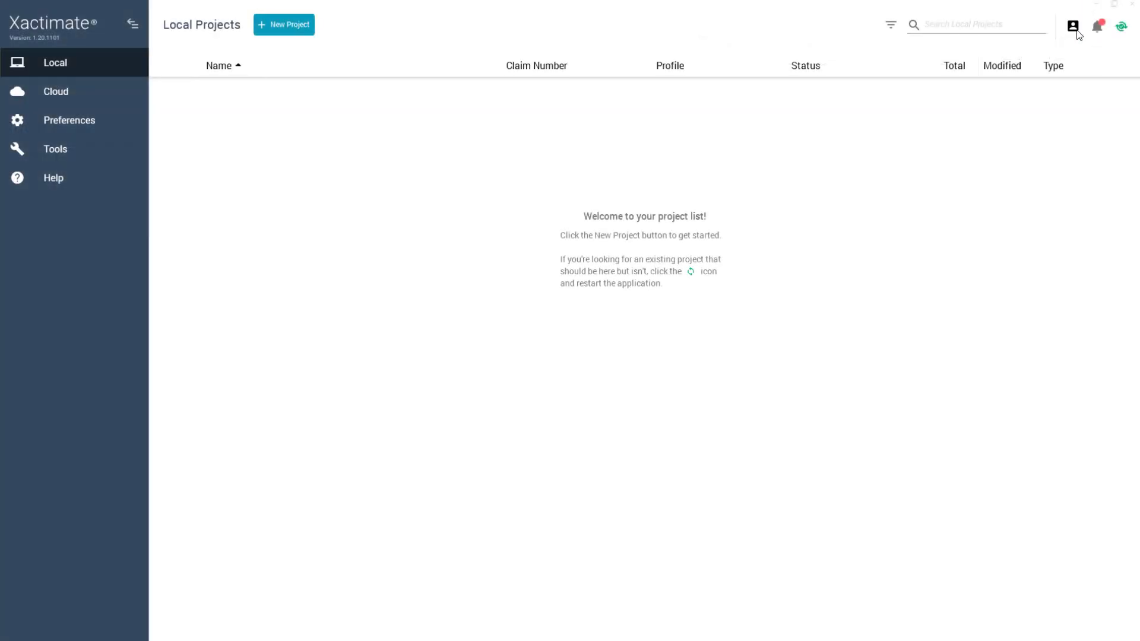
Open the profile dropdown to confirm the new address BOBBUILD@BOBBUILDERLEHI.
{"action": "left_click", "coordinate": [1073, 27]}
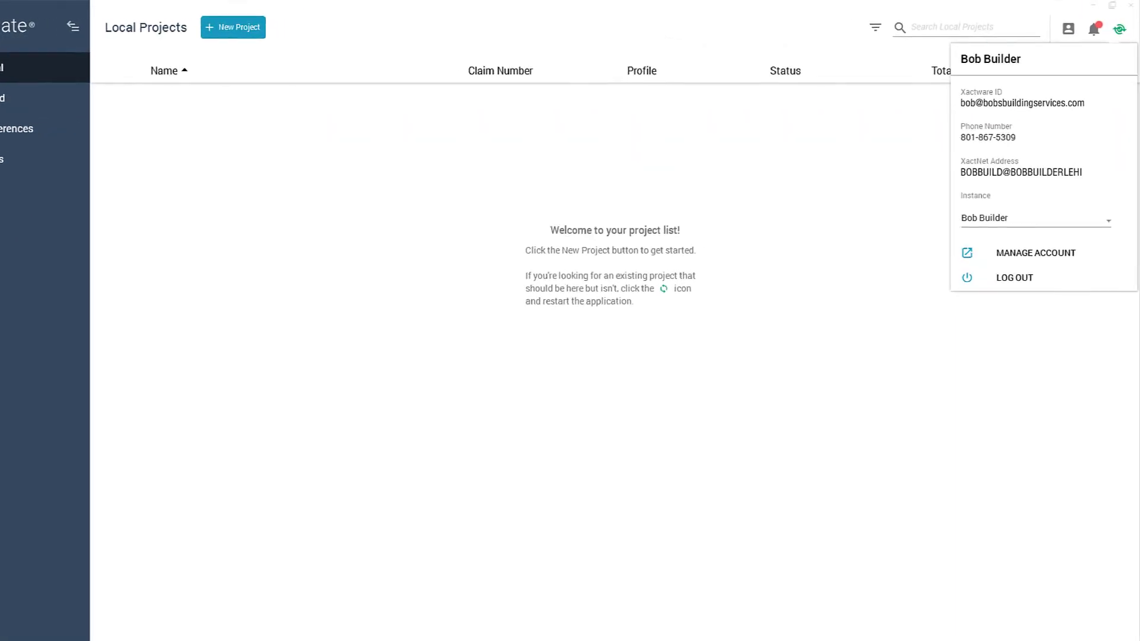